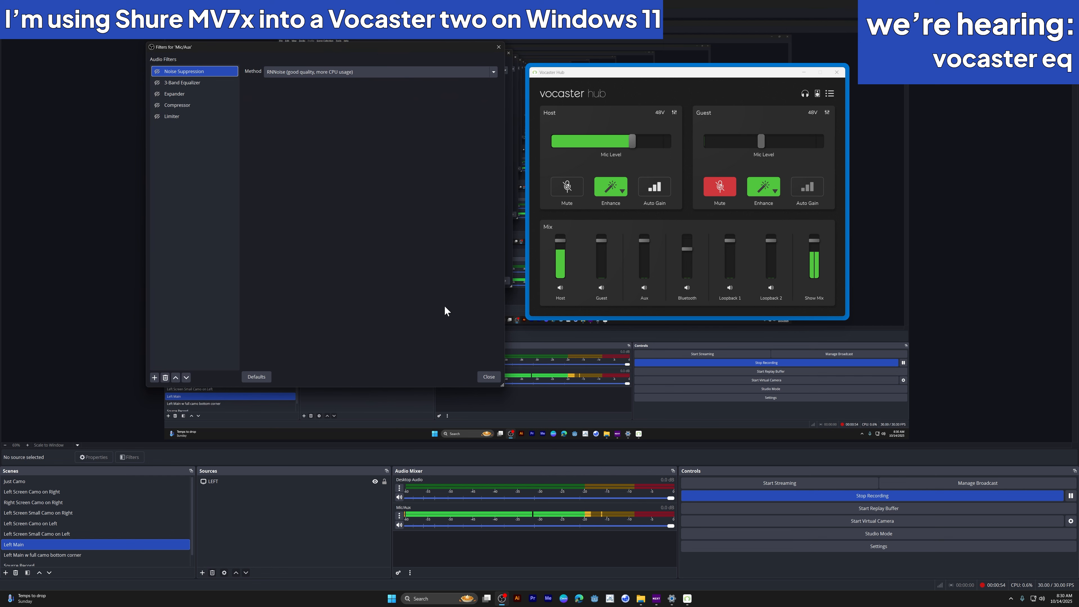
- Reopen the Mic/Aux audio filters in an enlarged window and view which filter types can be added
left_click(498, 47)
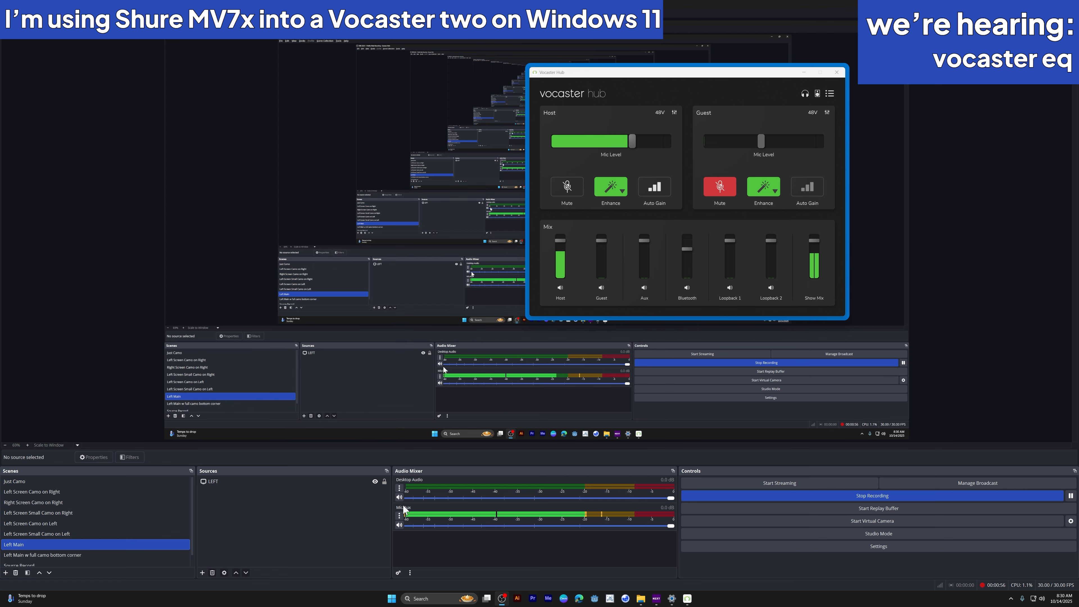
left_click(399, 517)
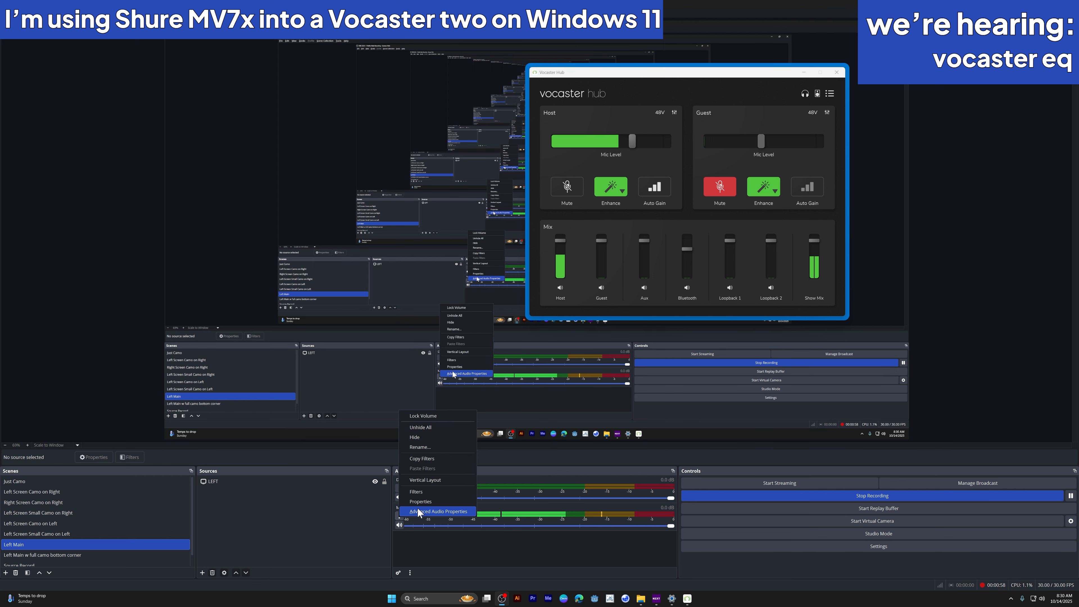
left_click(426, 491)
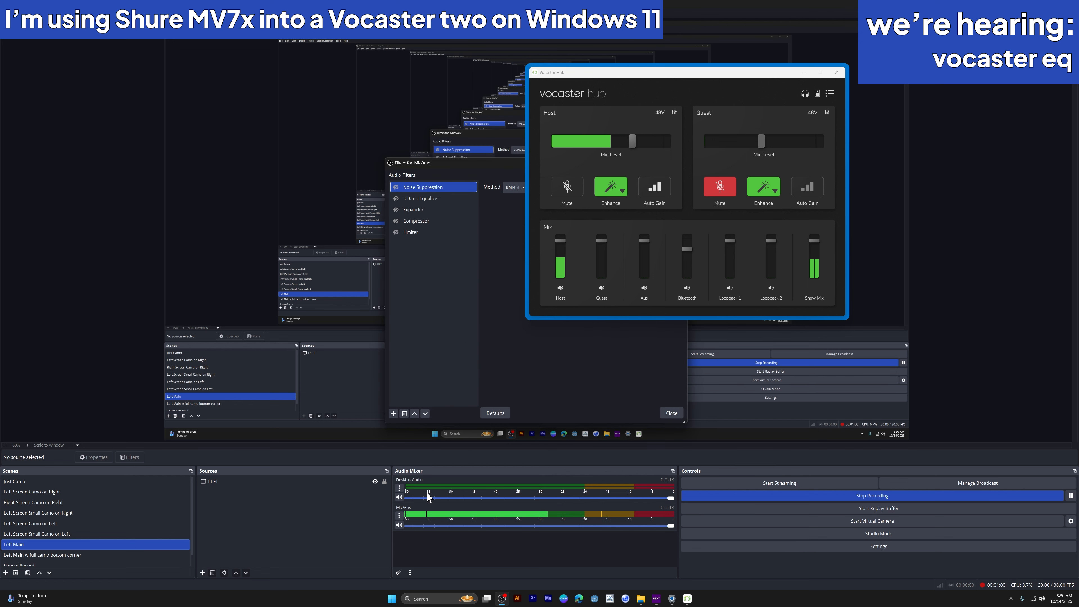
left_click_drag(266, 81, 236, 37)
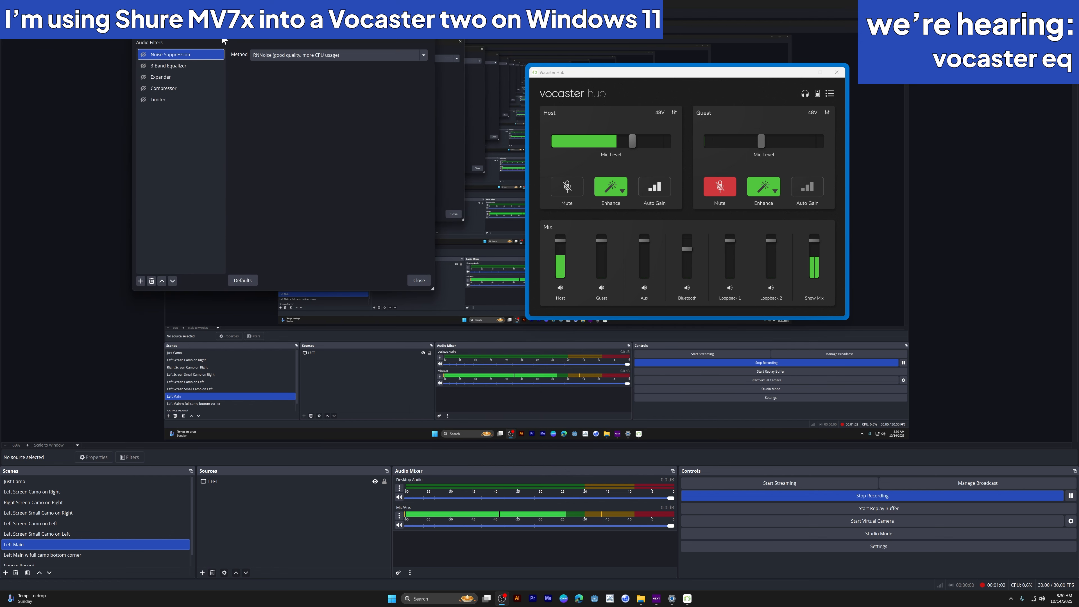
left_click_drag(446, 288, 523, 368)
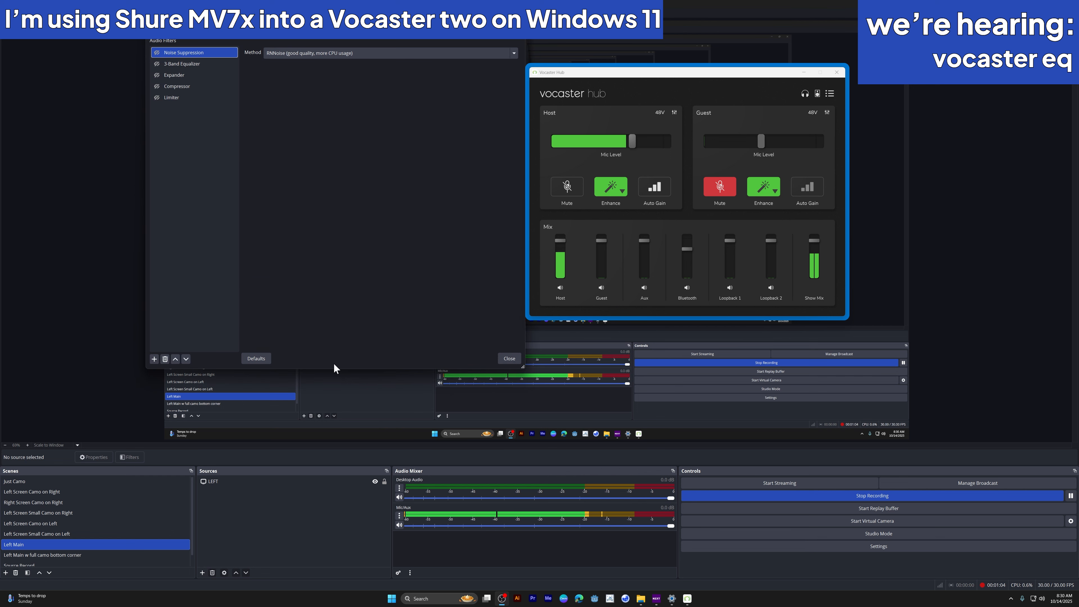
left_click(153, 359)
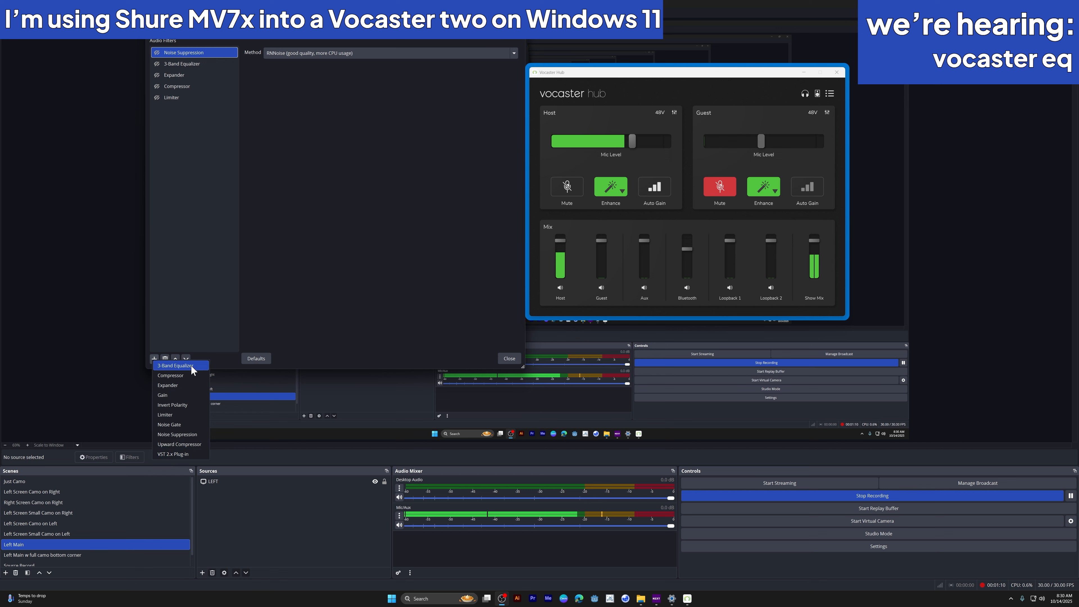
left_click(298, 192)
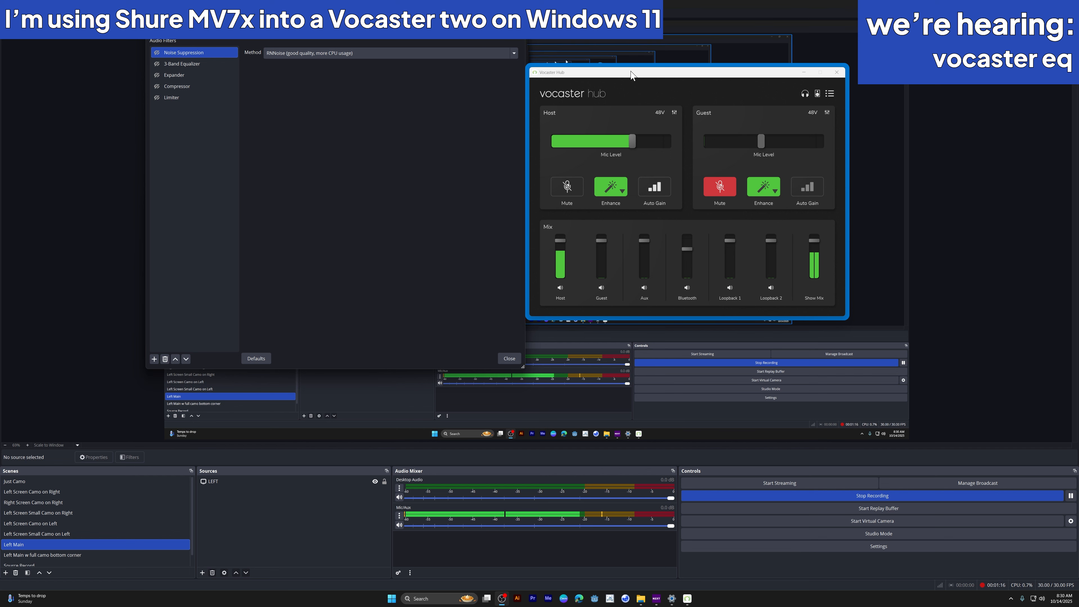
mouse_move(631, 76)
left_mouse_down()
mouse_move(641, 87)
mouse_move(631, 72)
left_mouse_up()
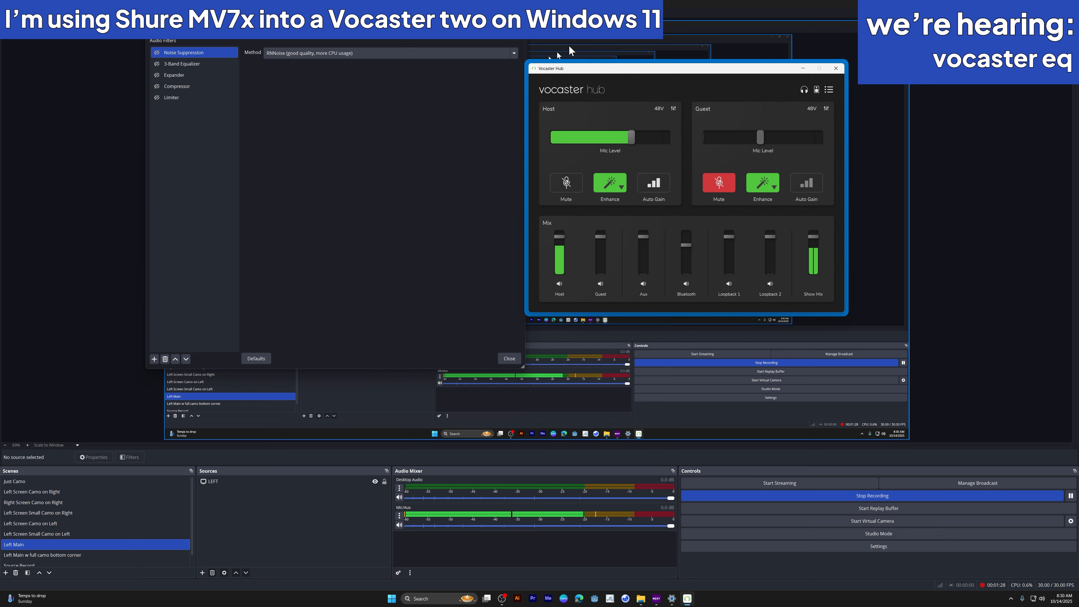
left_click_drag(645, 70, 642, 73)
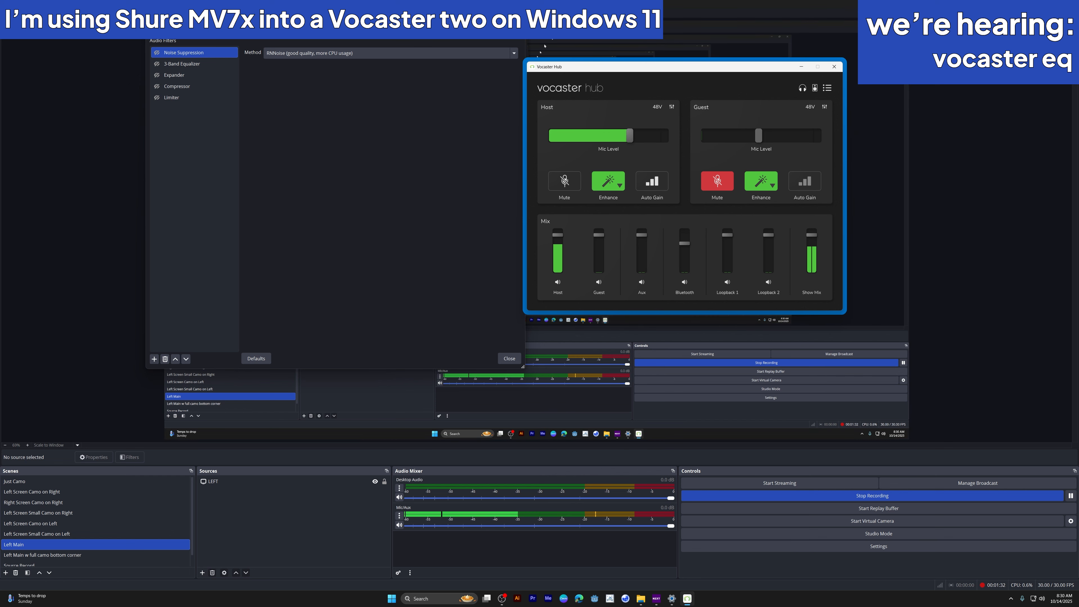
left_click_drag(653, 69, 654, 69)
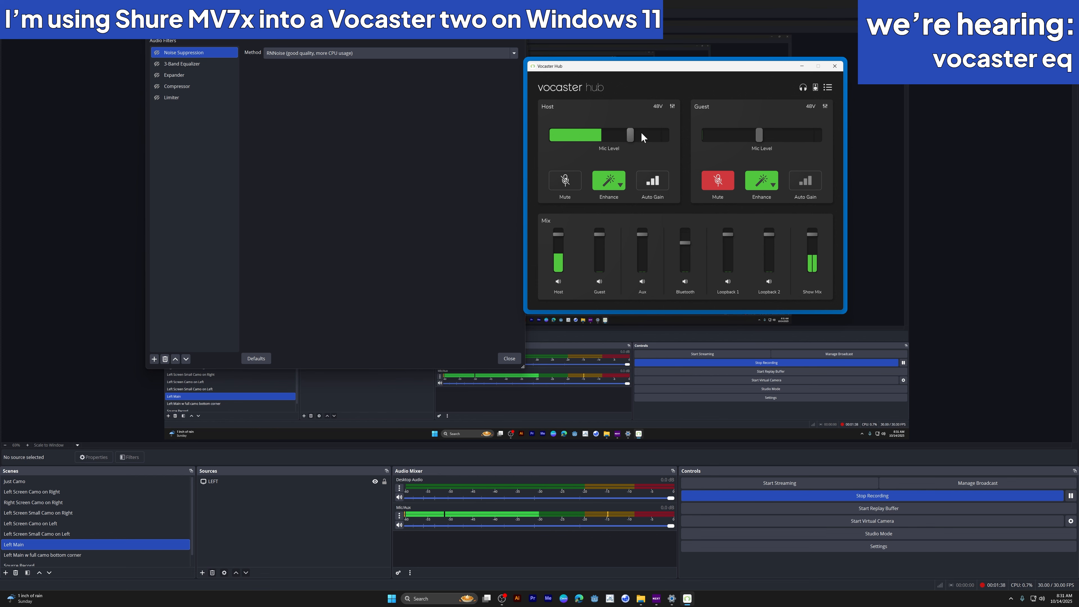
mouse_move(631, 135)
left_mouse_down()
mouse_move(587, 135)
mouse_move(629, 134)
left_mouse_up()
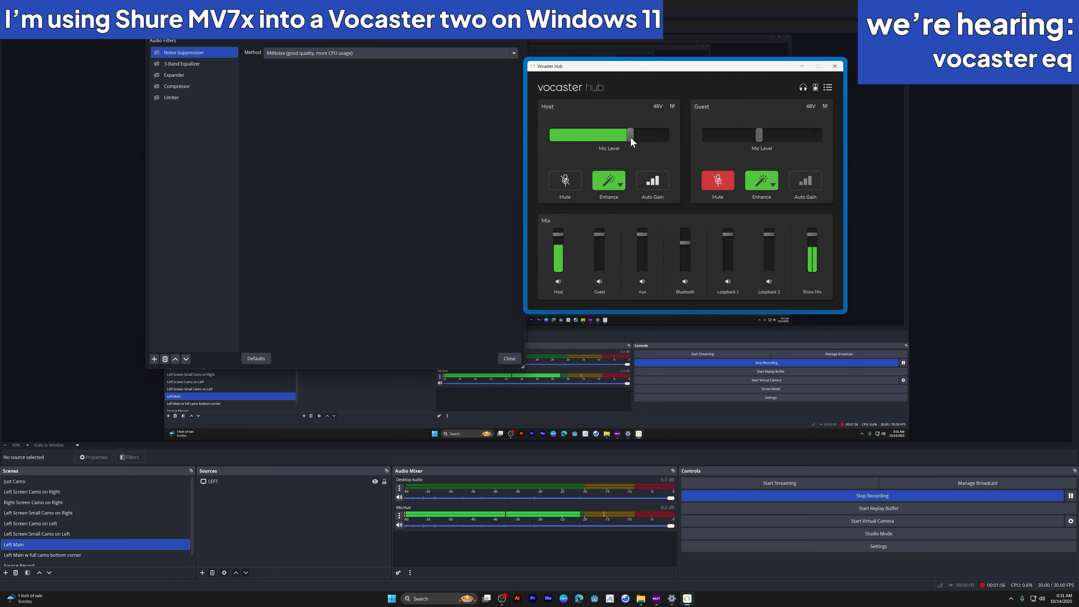
- Review the Host channel's Enhance presets and Radio equalizer settings, and turn Enhance off for the Host
left_click(616, 179)
left_click(620, 185)
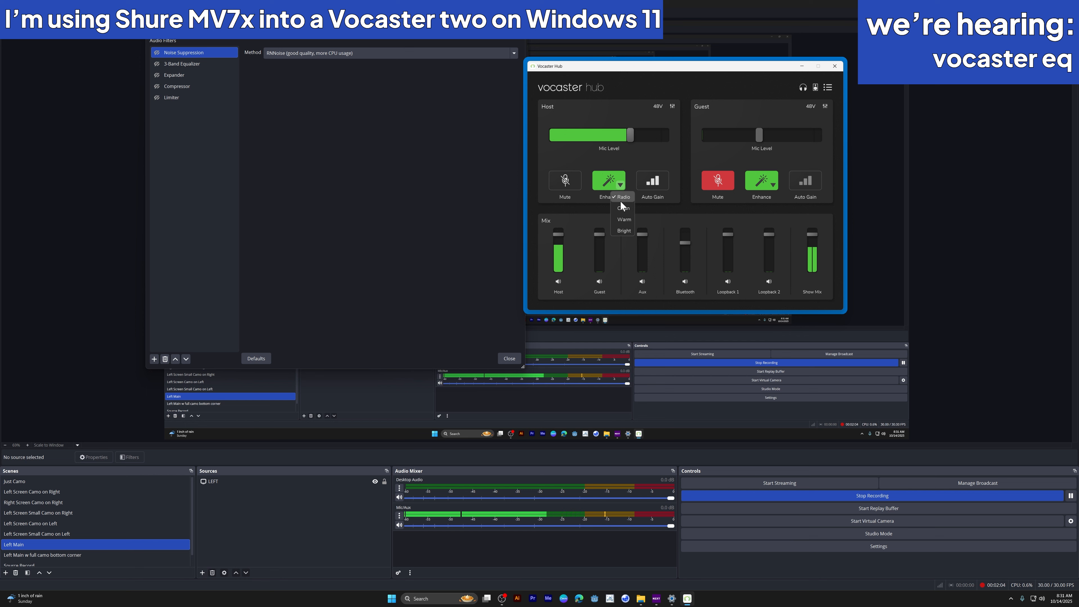
left_click(633, 166)
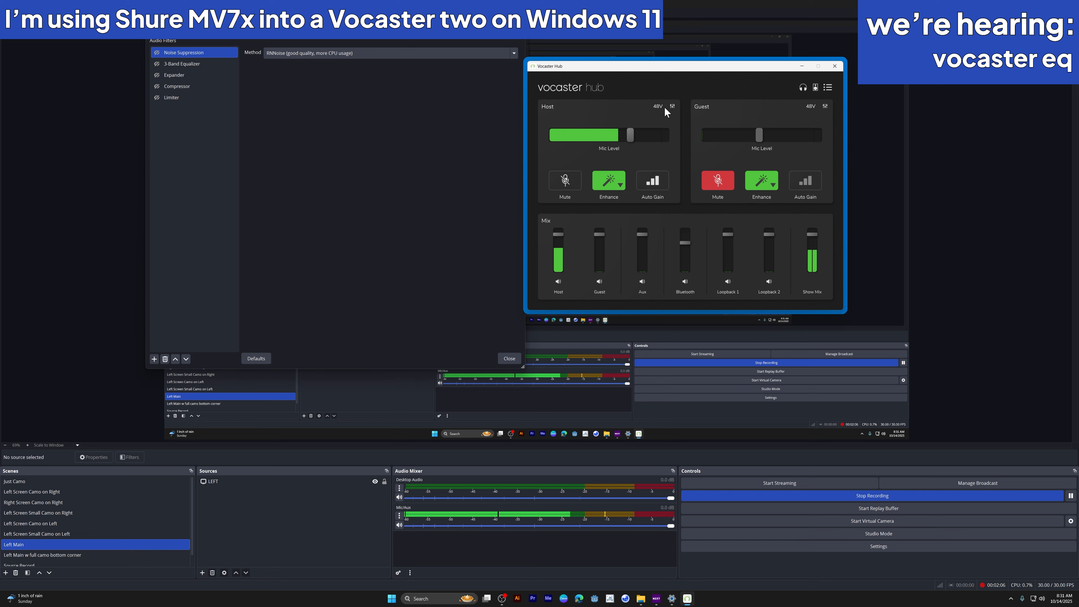
left_click(673, 106)
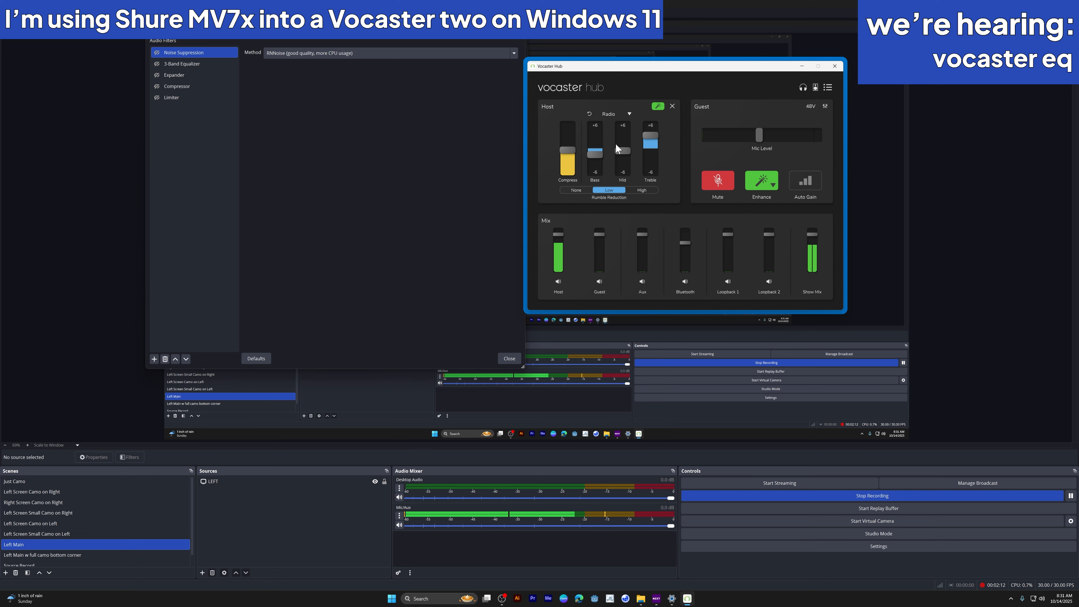
left_click(629, 112)
left_click(618, 114)
left_click(672, 106)
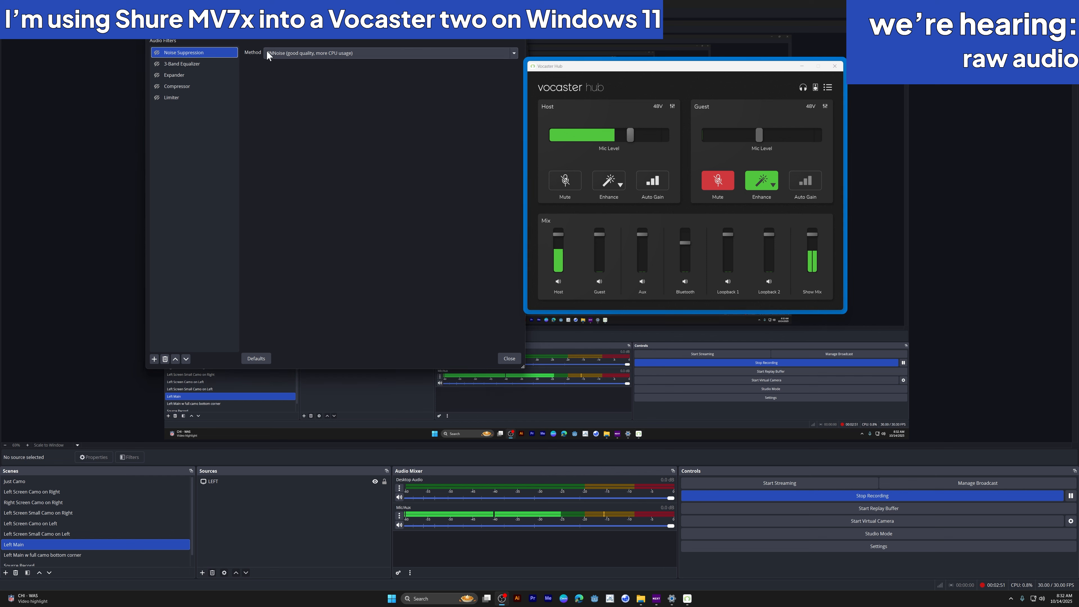
- Review the Noise Suppression methods, keep RNNoise, and enable the filter on the microphone
left_click(281, 52)
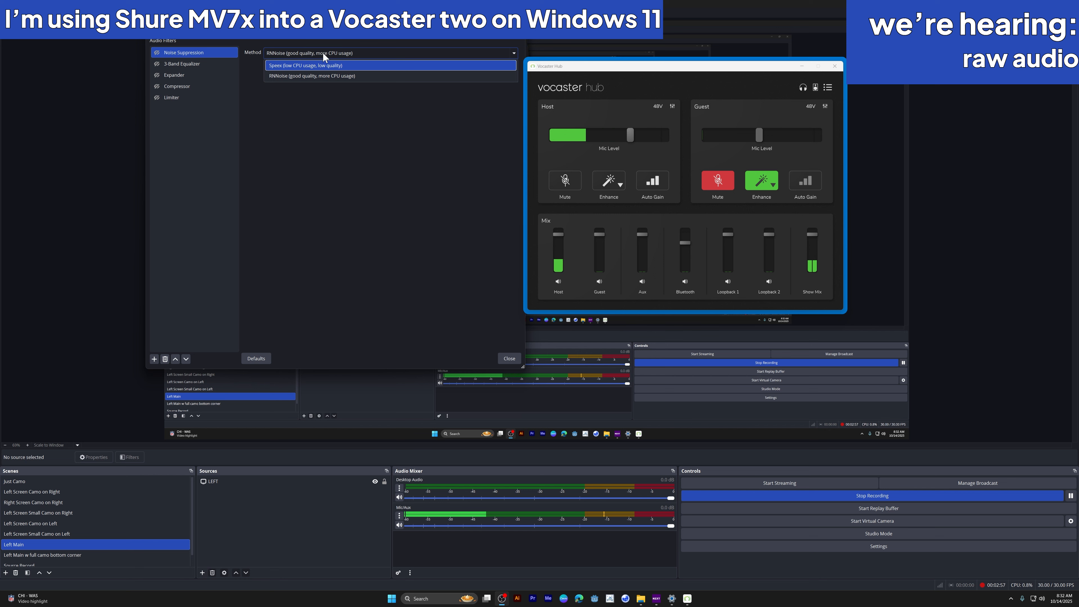
left_click(332, 39)
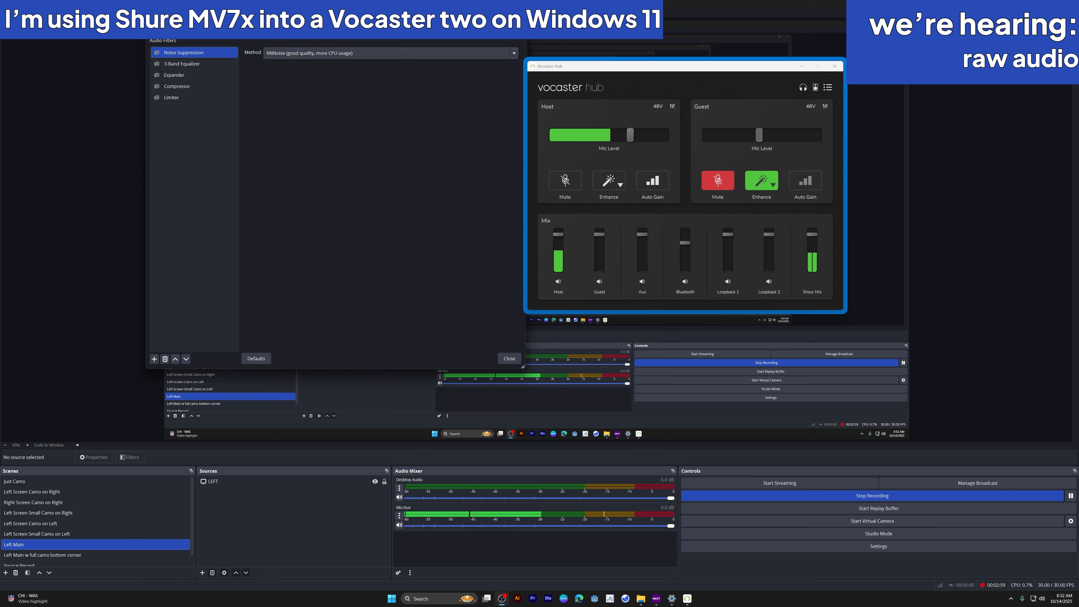
left_click(157, 53)
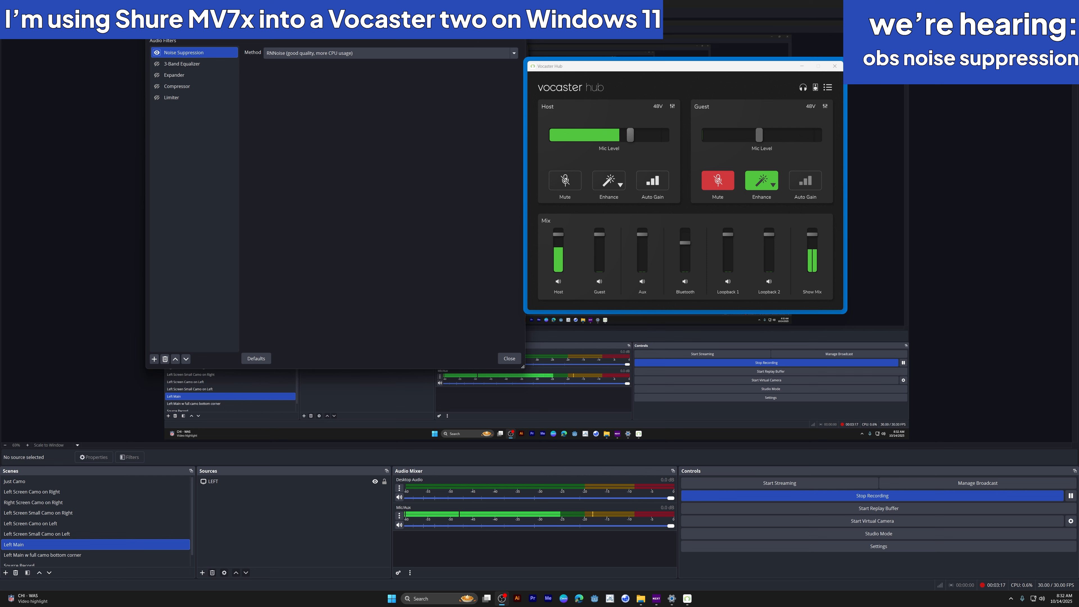
mouse_move(336, 31)
left_mouse_down()
mouse_move(325, 30)
mouse_move(332, 29)
left_mouse_up()
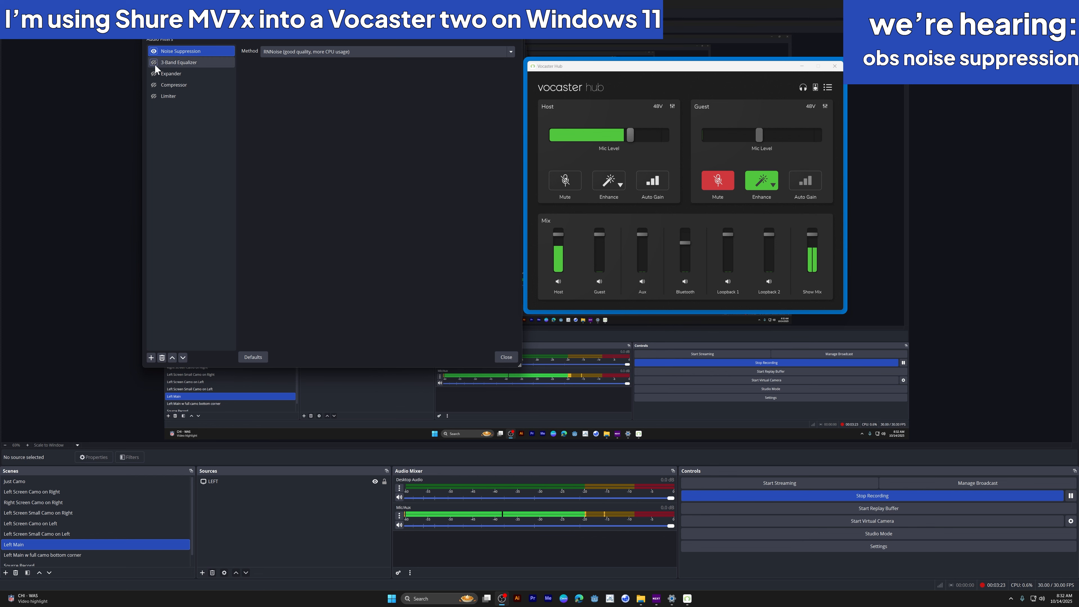
- Compare the 3-Band Equalizer settings with the Vocaster Host's Radio equalizer, and enable the 3-Band Equalizer filter
left_click(173, 62)
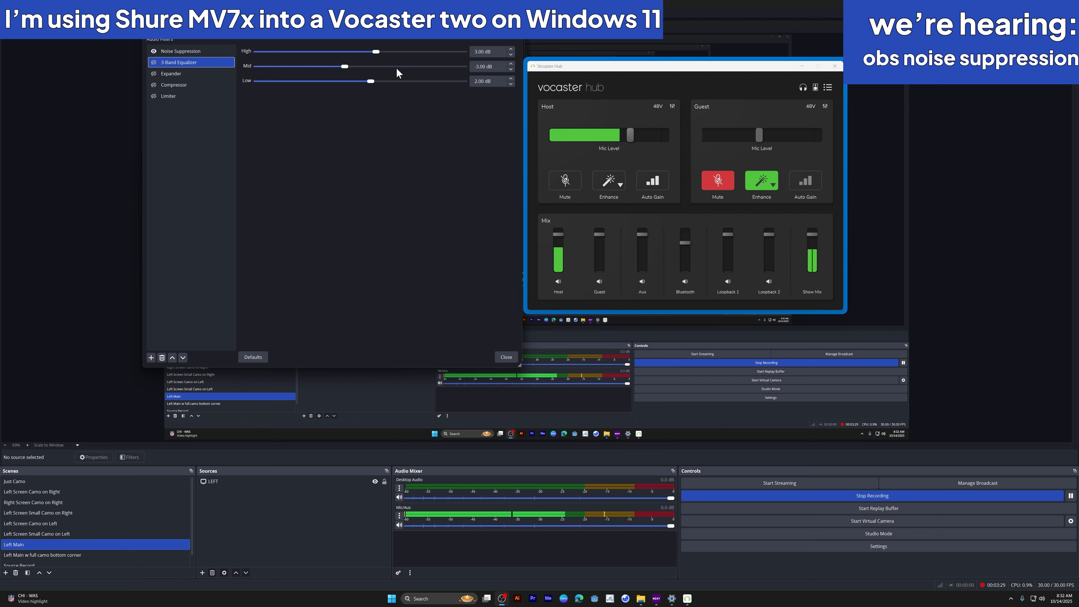
left_click(672, 106)
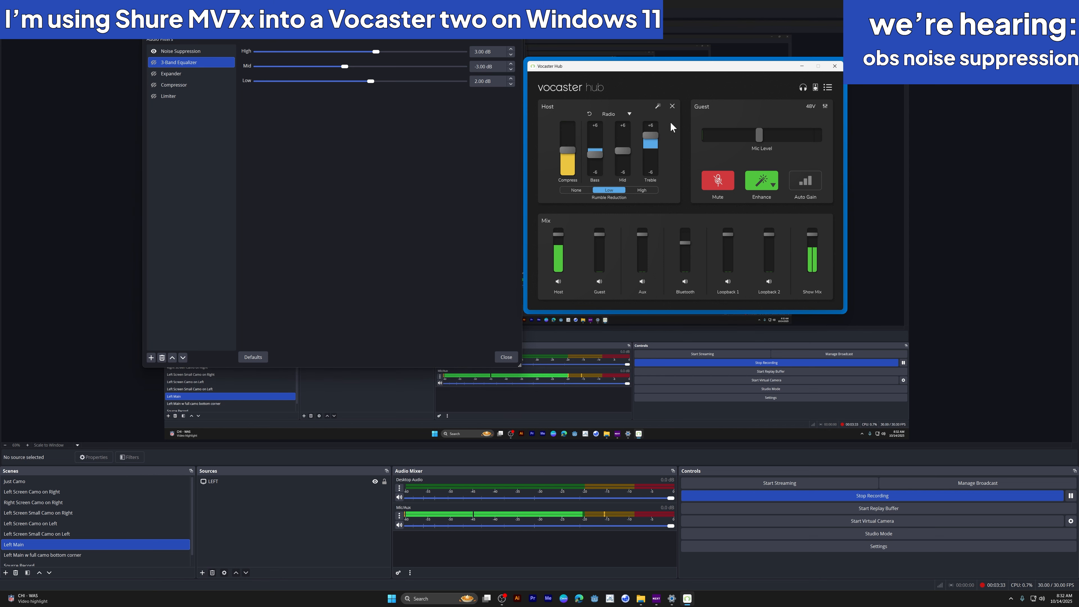
left_click(672, 107)
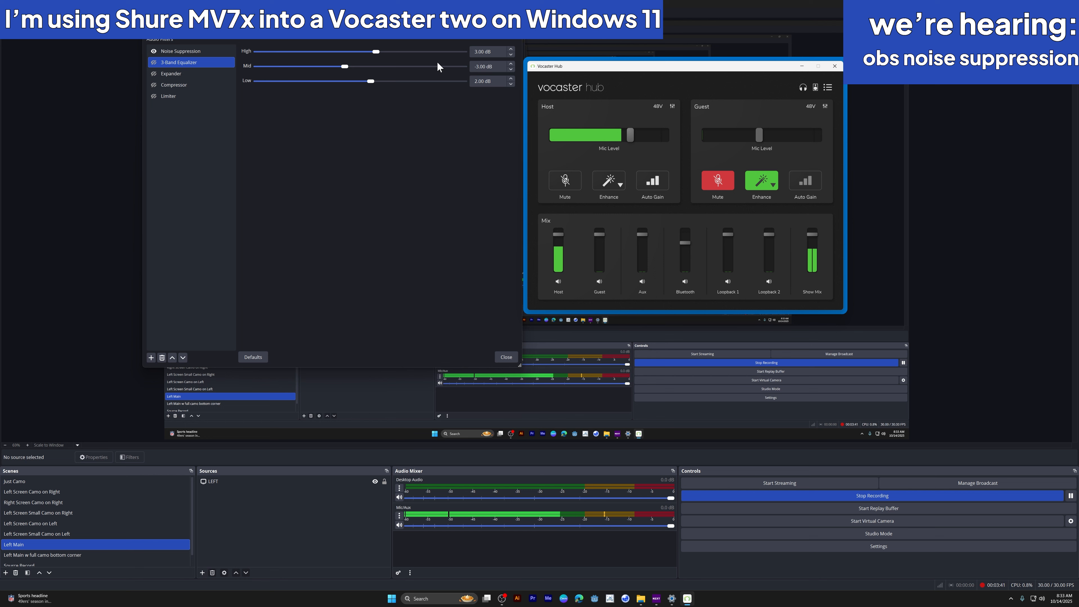
left_click(154, 63)
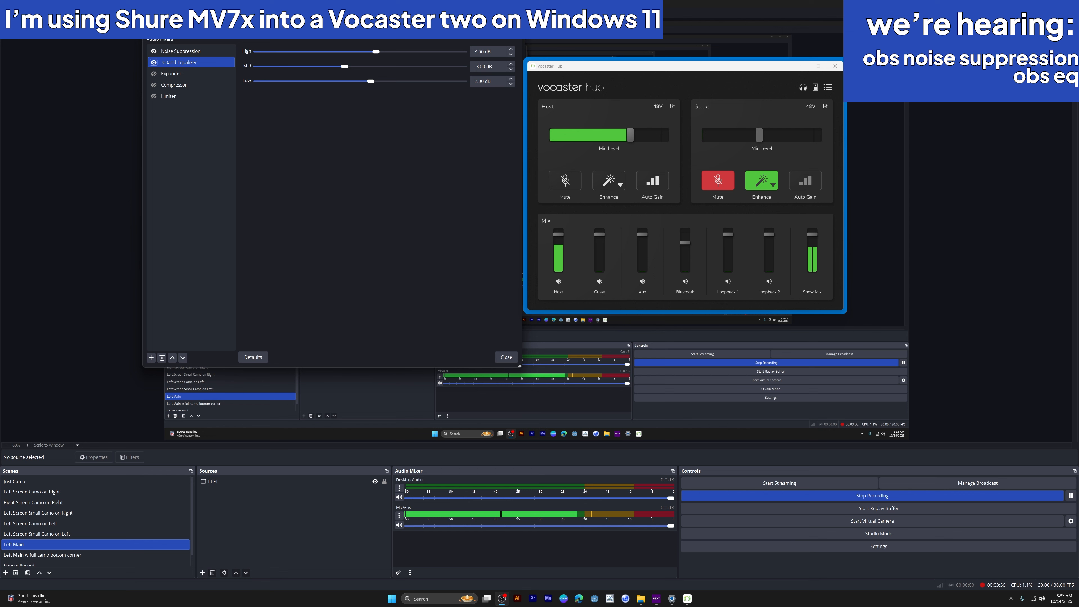
- Try the Expander filter on the microphone and switch it back off
left_click(175, 73)
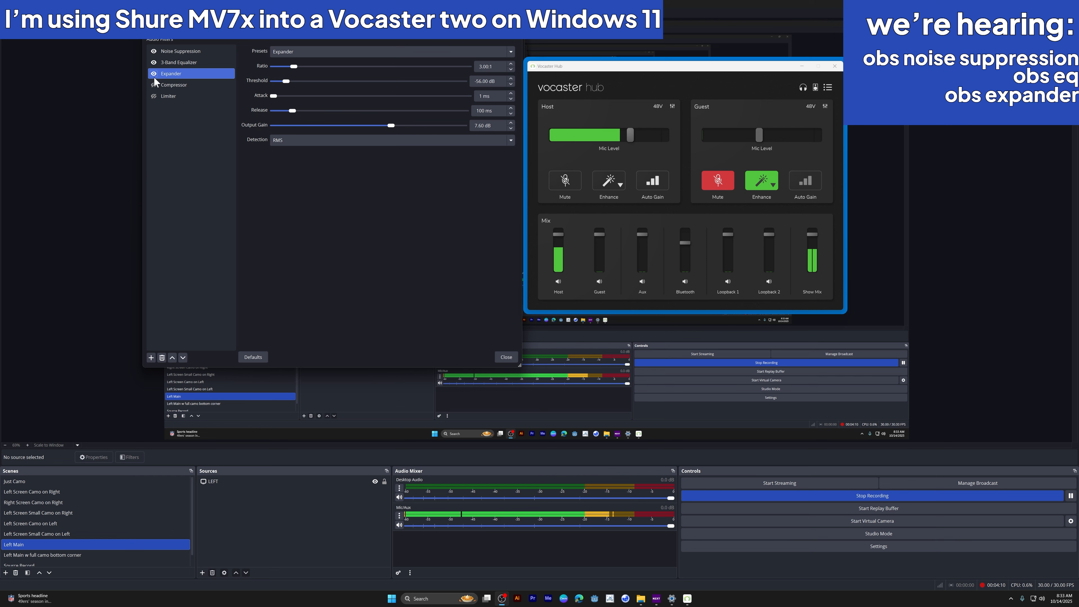
left_click(154, 74)
left_click(154, 74)
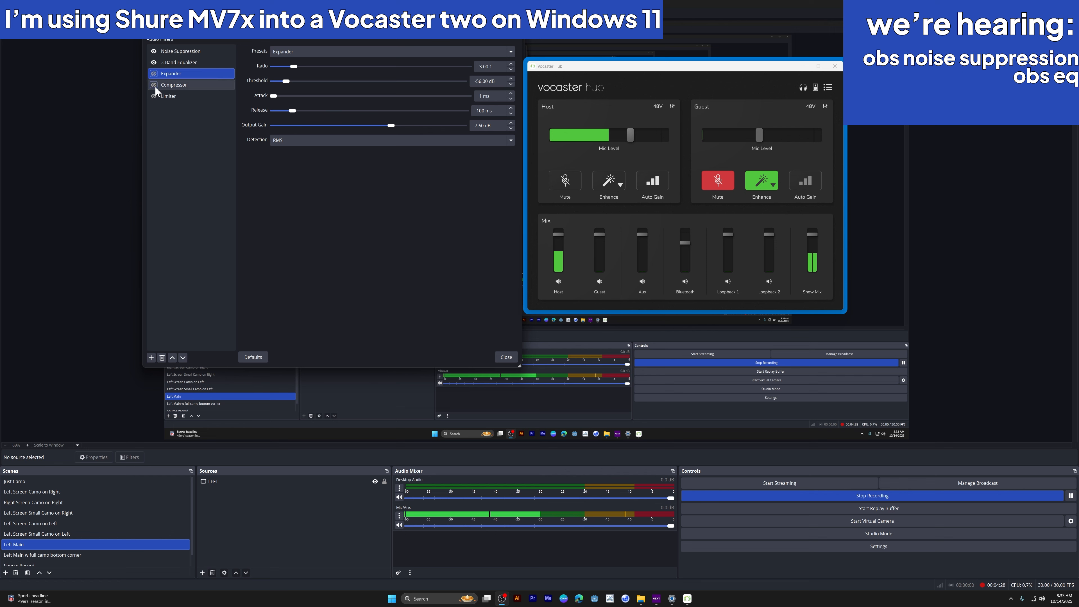
- Enable the Compressor filter and keep its Sidechain/Ducking Source set to None
left_click(180, 84)
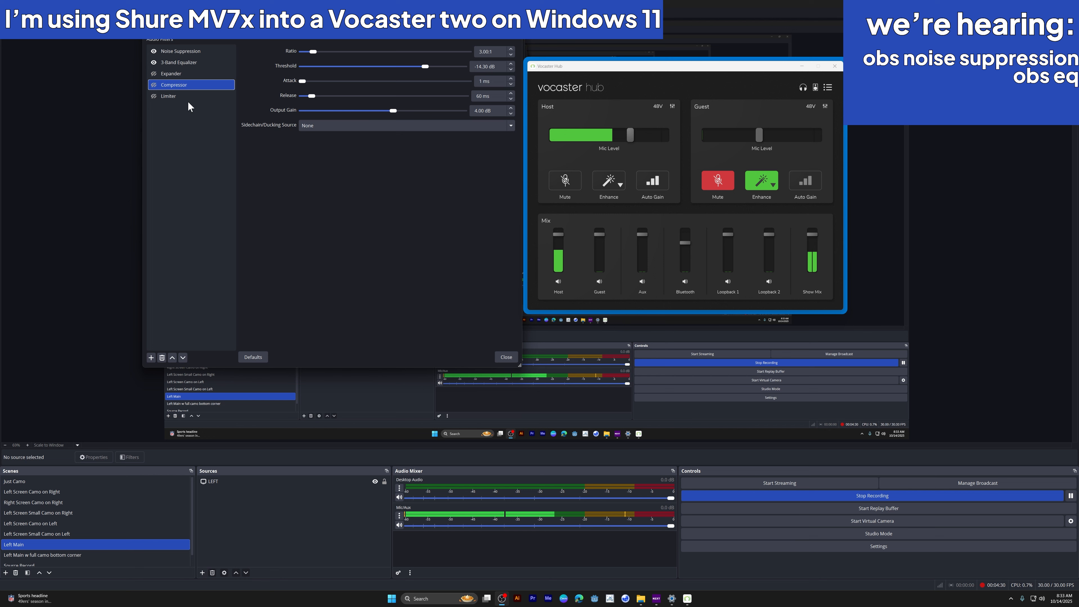
left_click(154, 84)
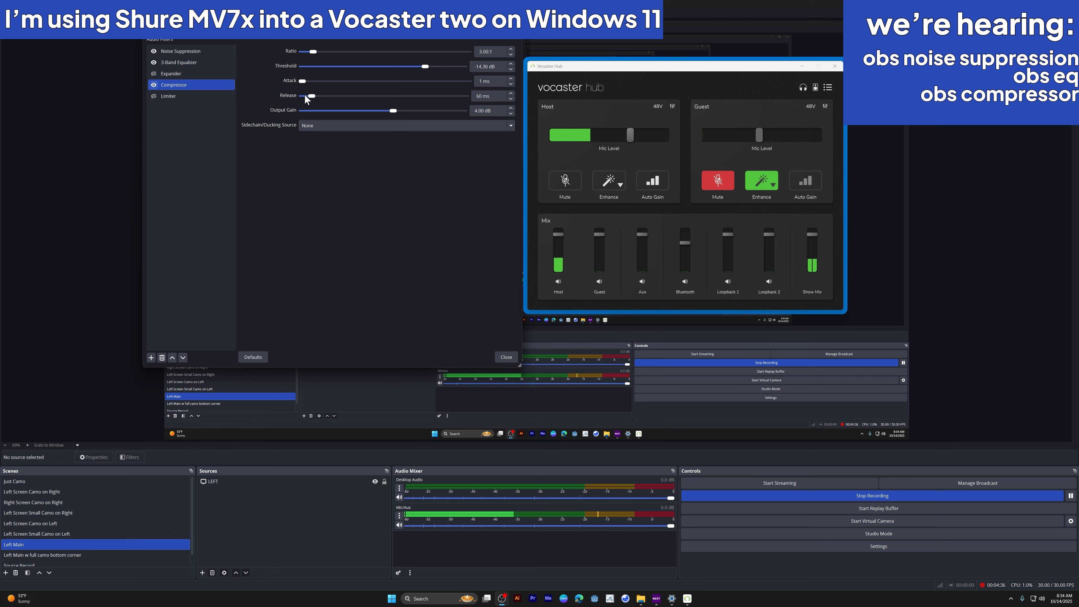
left_click(498, 126)
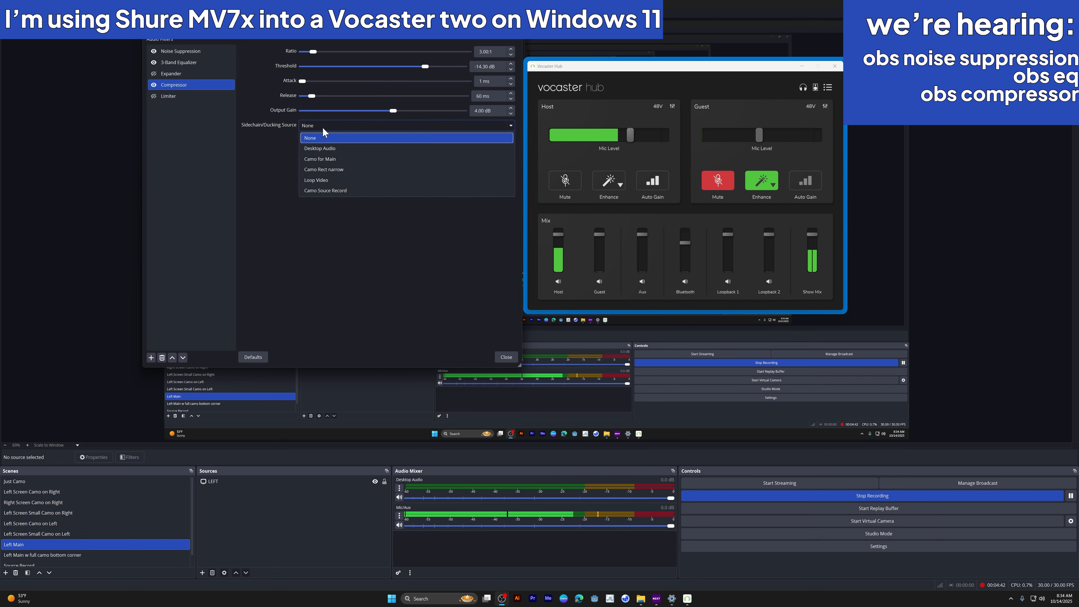
left_click(312, 139)
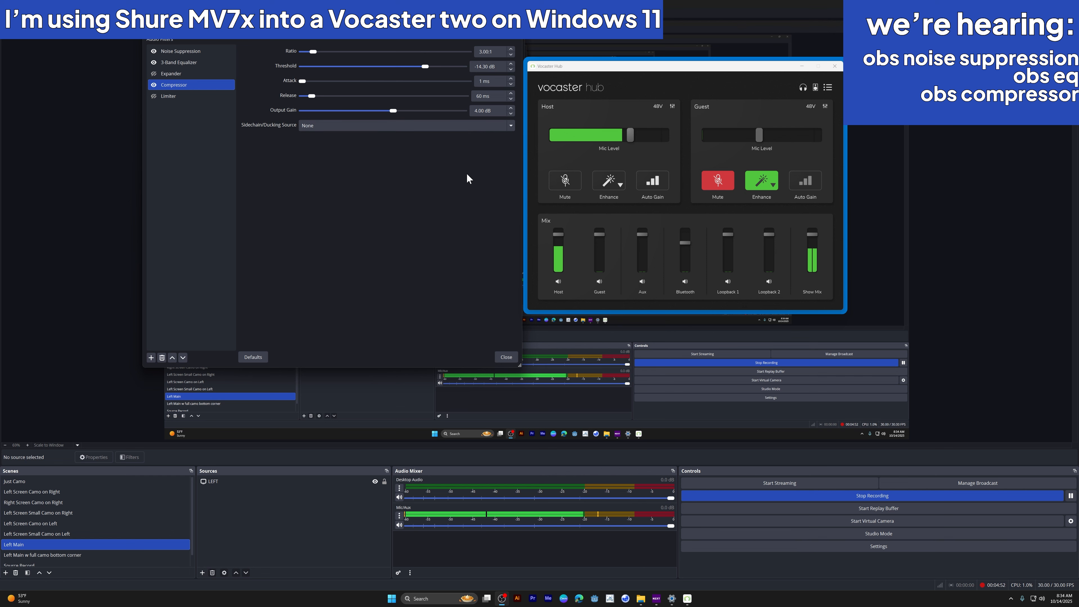
- Check the Limiter filter's threshold and release settings and enable the filter
left_click_drag(428, 39, 432, 40)
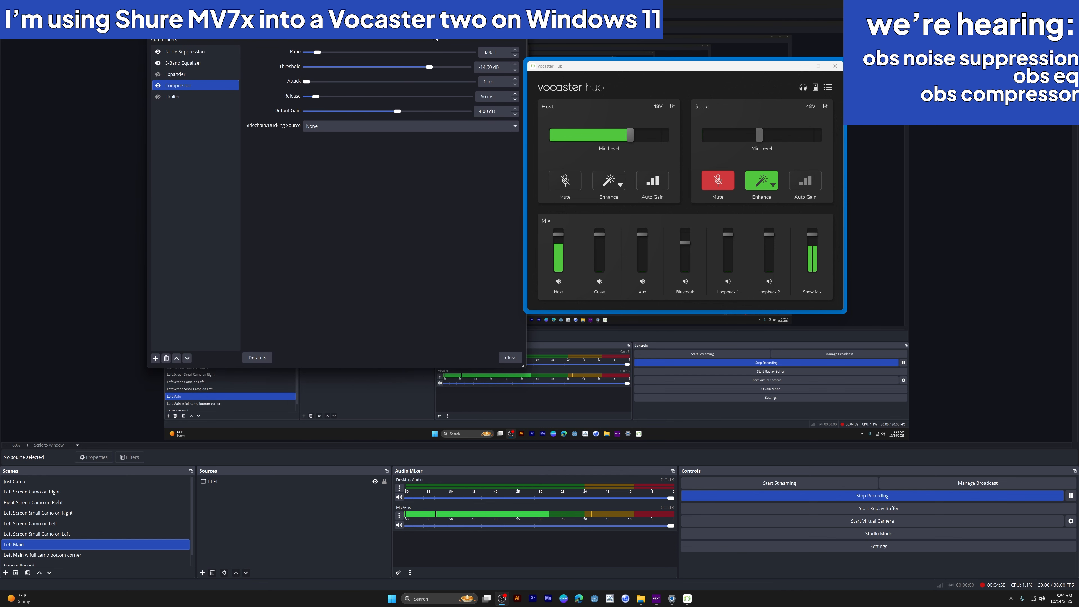
left_click(174, 95)
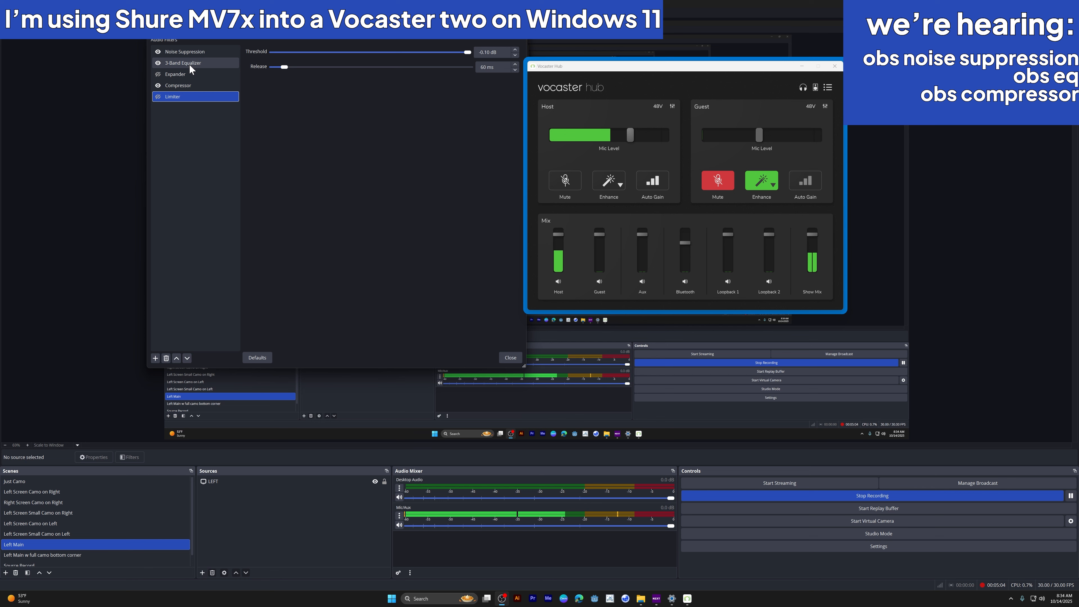
left_click(158, 96)
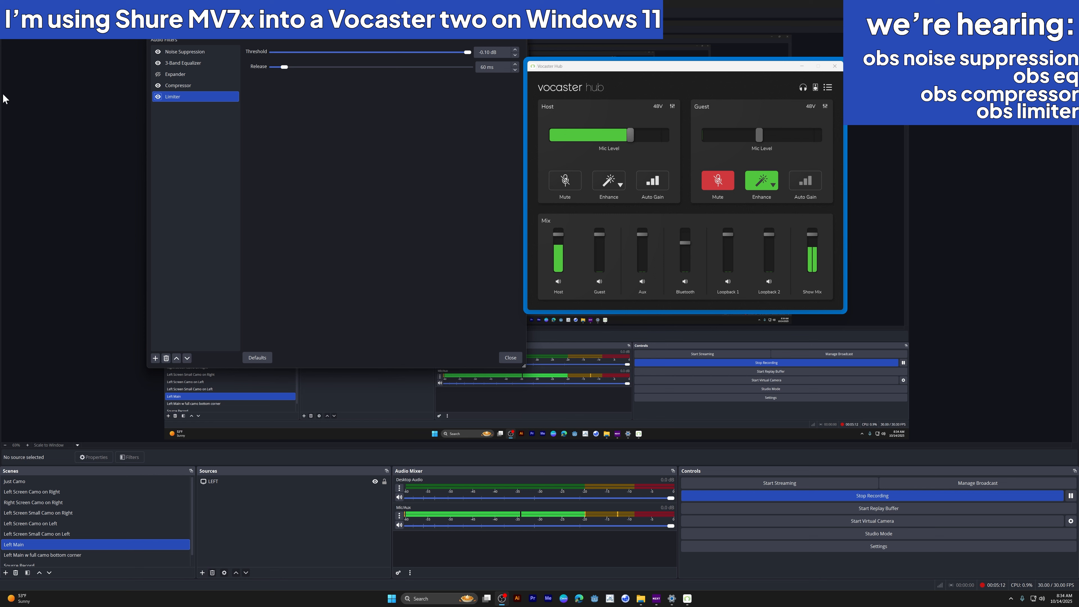
- Enable the Expander filter and adjust its output gain to 9 dB
left_click(178, 74)
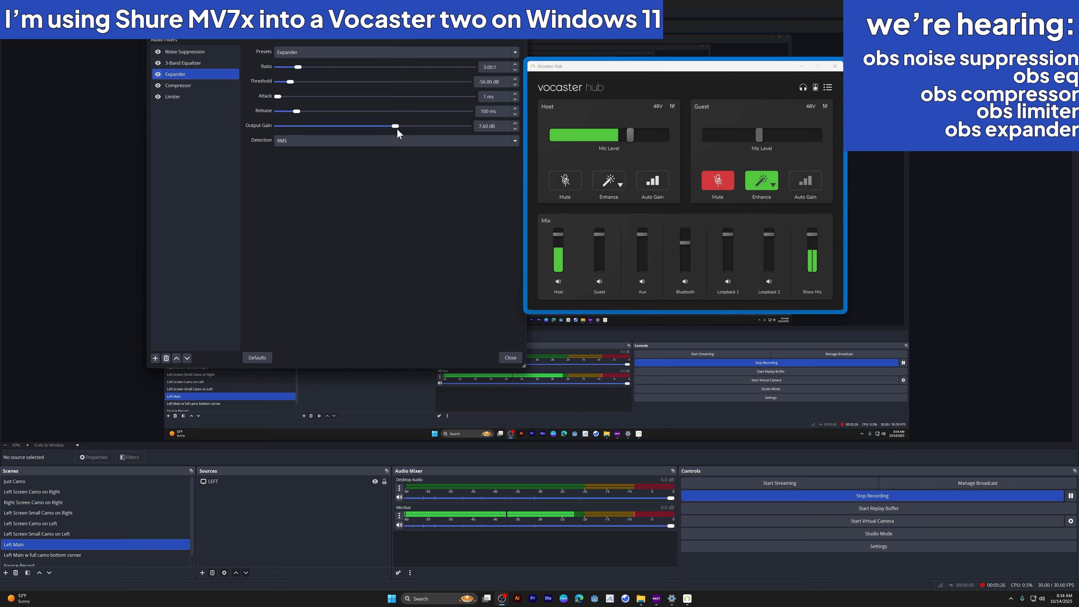
left_click_drag(391, 125, 348, 124)
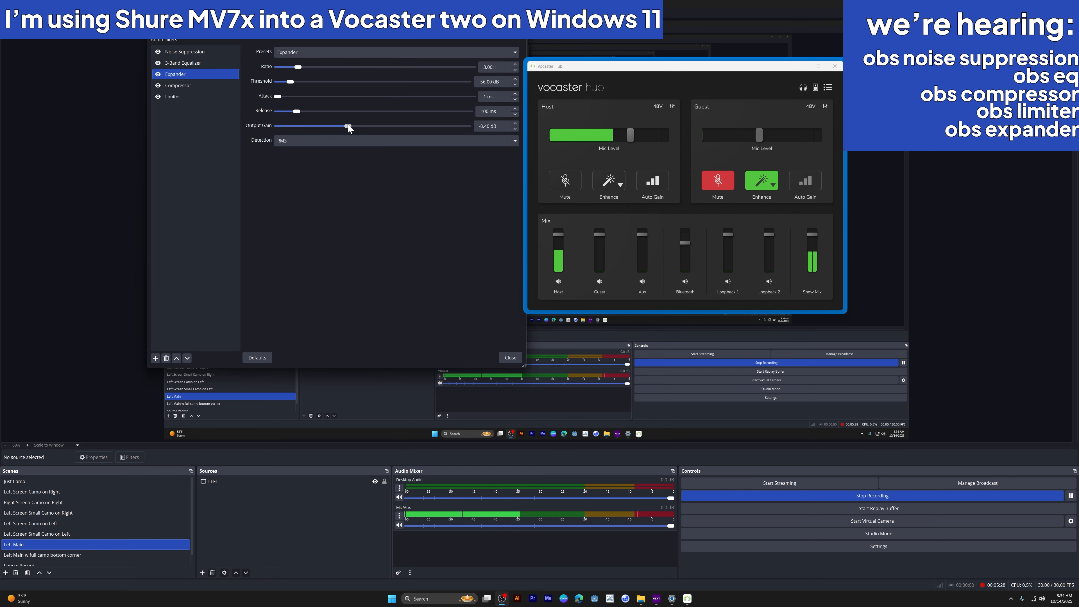
left_click_drag(348, 124, 396, 124)
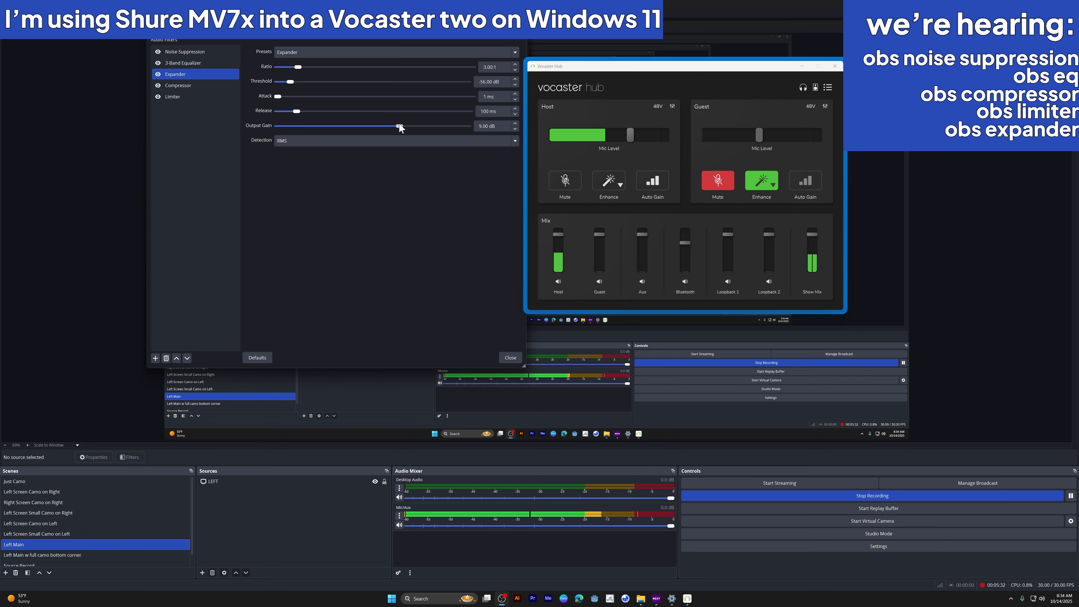
- Check the Expander filter's preset options, keep the Expander preset, and switch the filter off
left_click(349, 53)
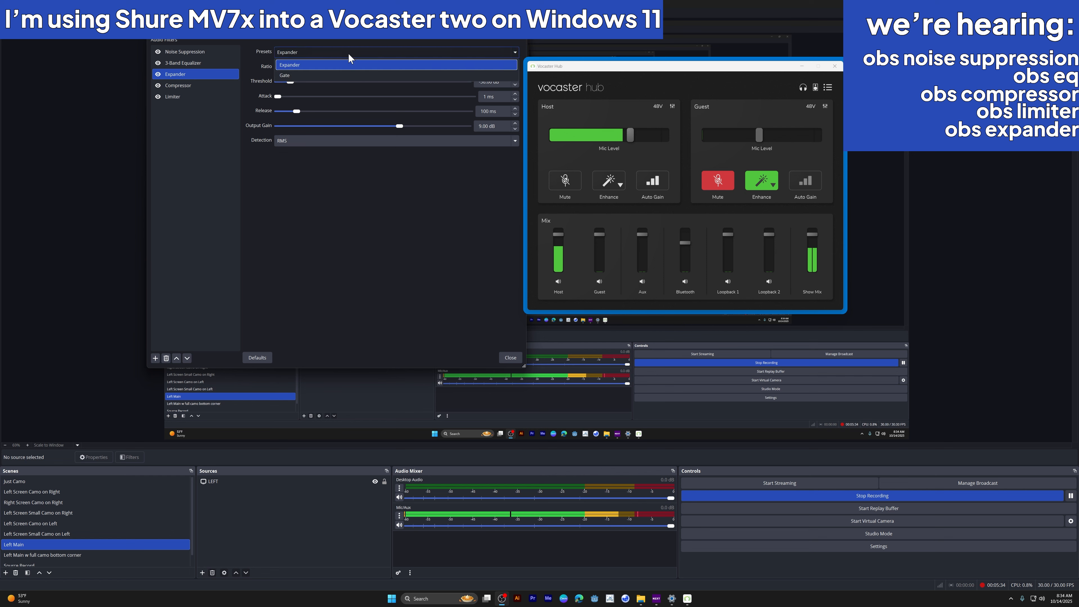
left_click(294, 44)
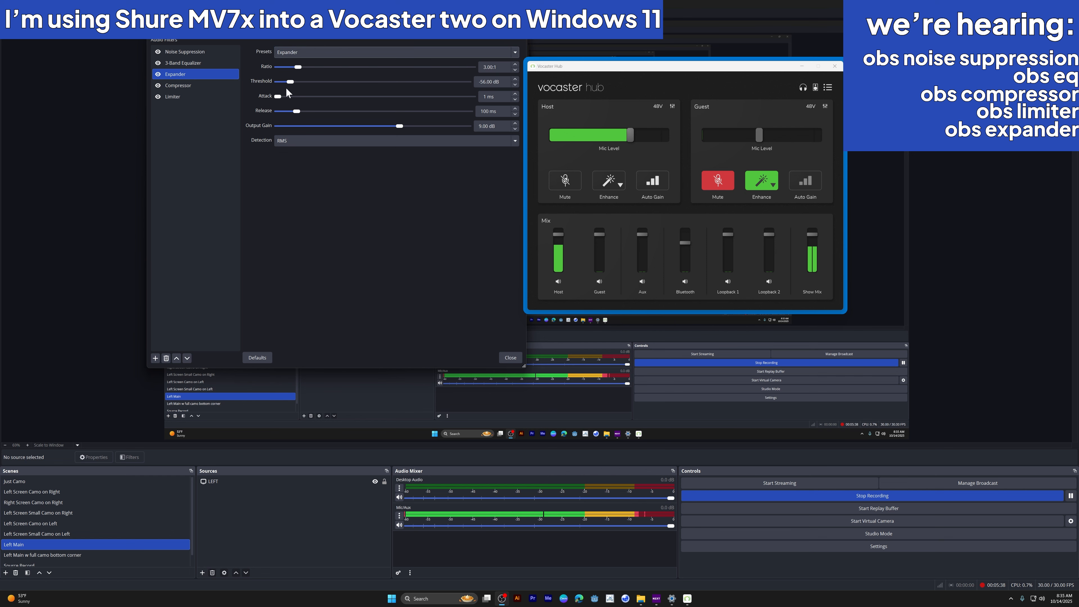
left_click(157, 75)
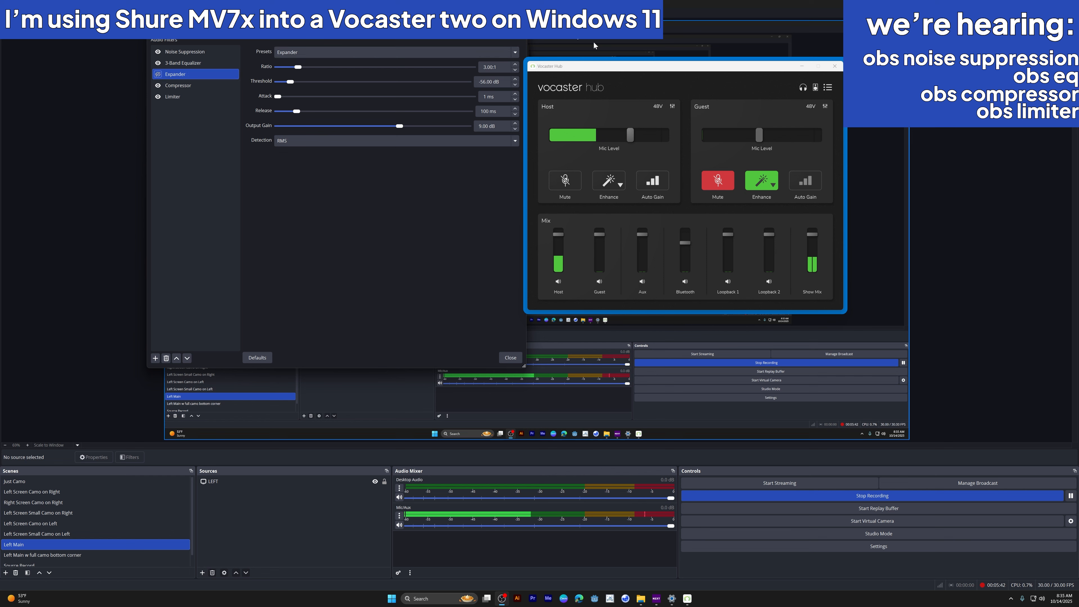
- Switch to Vocaster Hub, turn on Enhance for the Host microphone, and reposition the window slightly beside the filter settings
left_click_drag(687, 68, 692, 55)
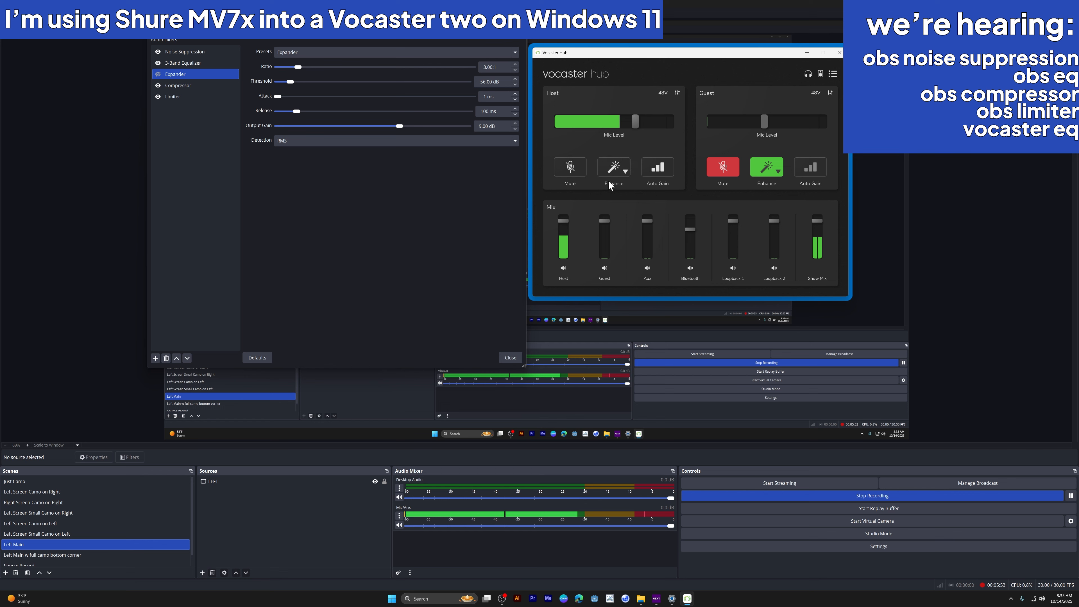
left_click(611, 170)
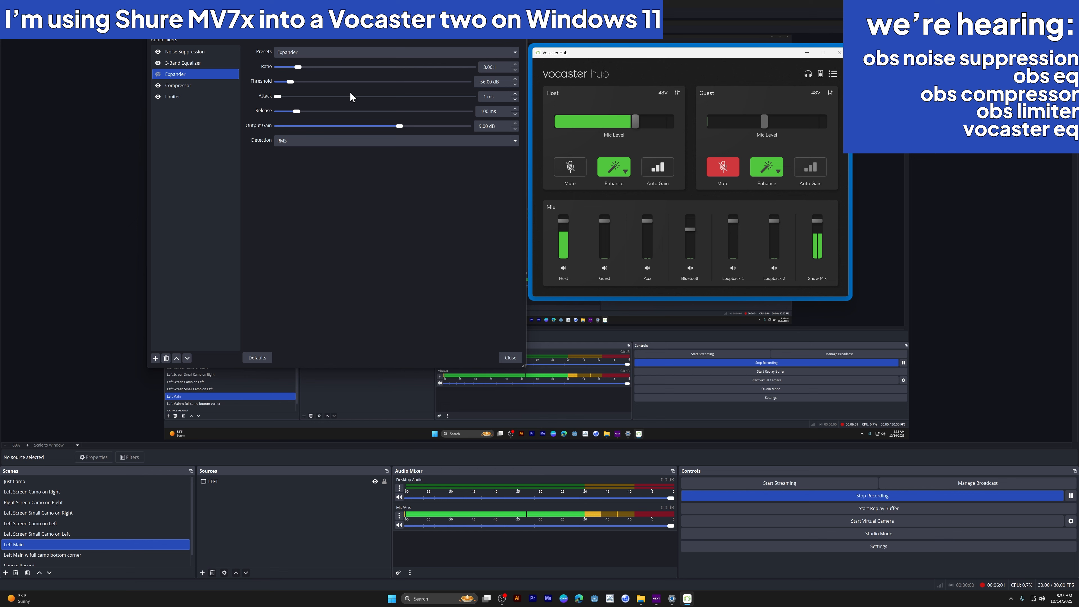
mouse_move(639, 57)
left_mouse_down()
mouse_move(655, 57)
mouse_move(639, 49)
mouse_move(640, 62)
left_mouse_up()
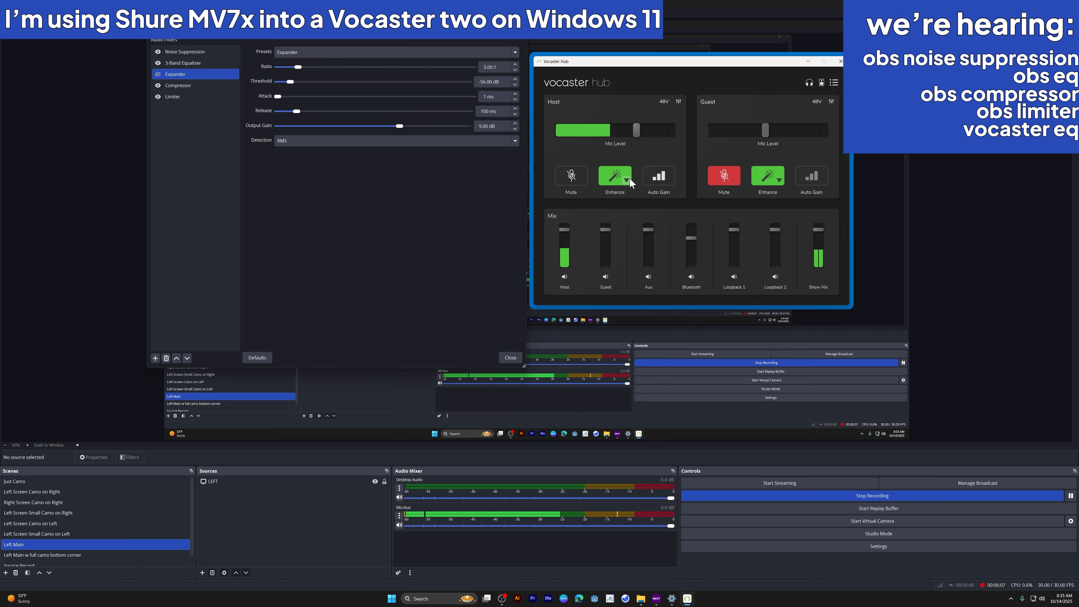